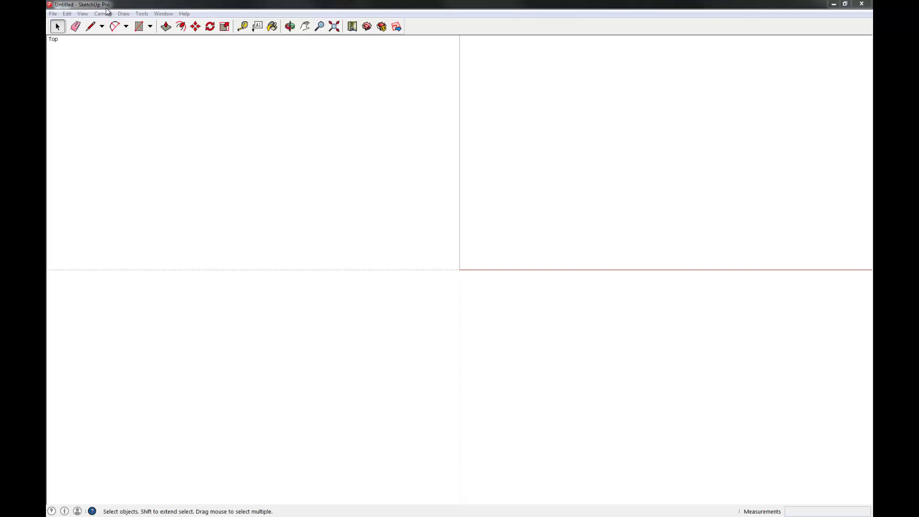
# Open the Window menu, then dismiss it without choosing a panel.
pyautogui.click(141, 14)
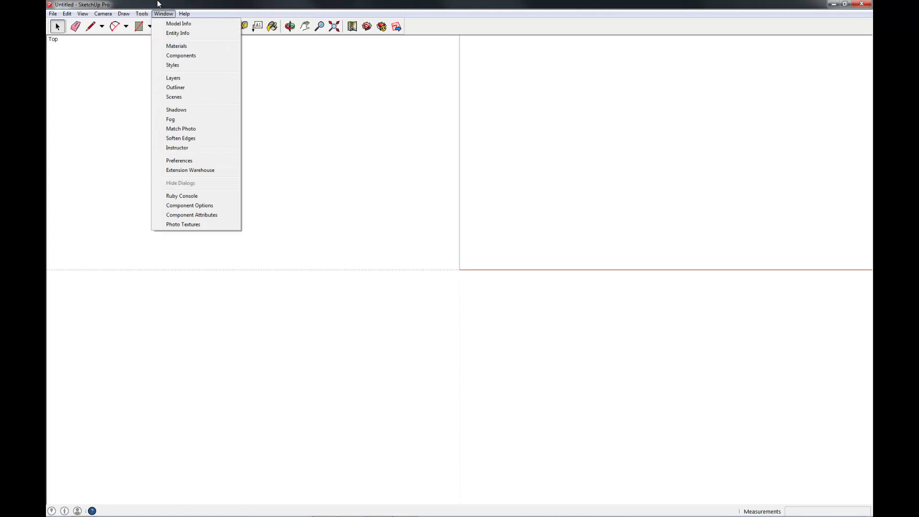
pyautogui.click(164, 14)
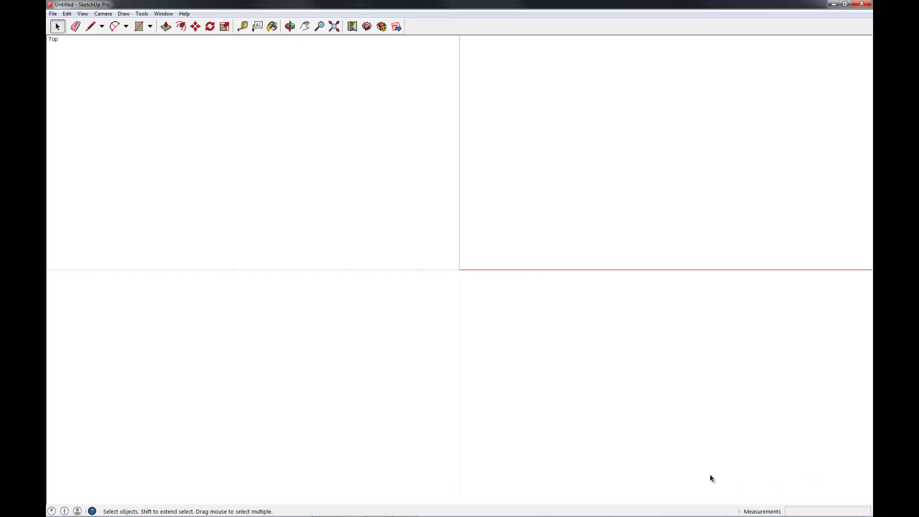
pyautogui.moveTo(113, 512)
pyautogui.moveTo(268, 155); pyautogui.dragTo(685, 392)
# Draw two small squares and one tall rectangle around the origin with Rectangle (R), then return to Select.
pyautogui.click(139, 26)
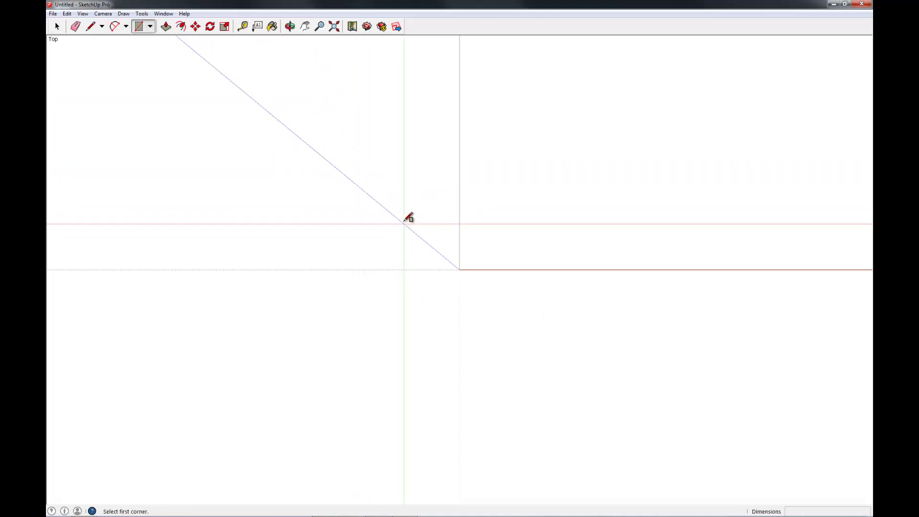
pyautogui.click(397, 216)
pyautogui.click(438, 247)
pyautogui.click(483, 226)
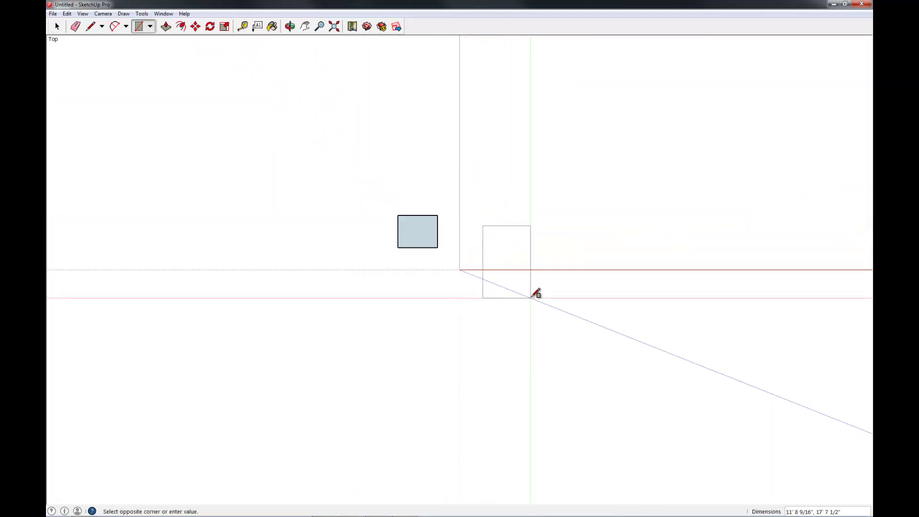
pyautogui.click(530, 298)
pyautogui.click(429, 308)
pyautogui.click(467, 341)
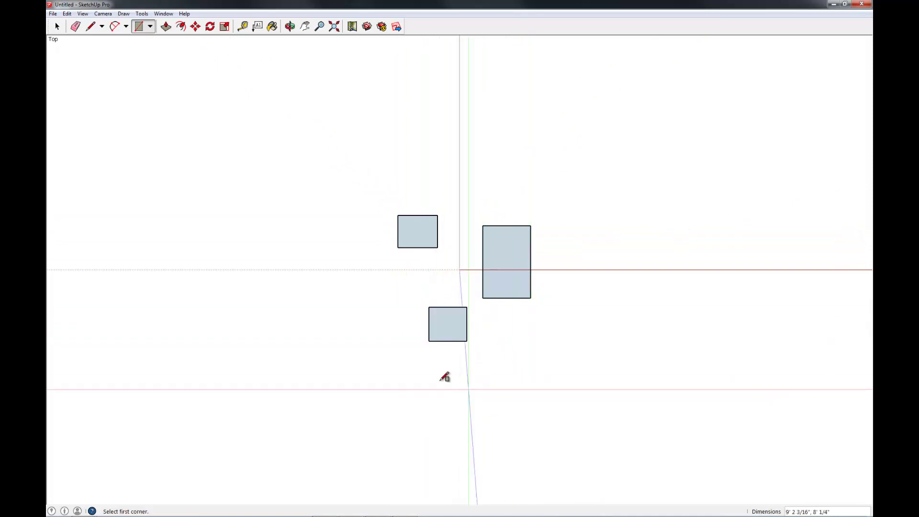
pyautogui.press('space')
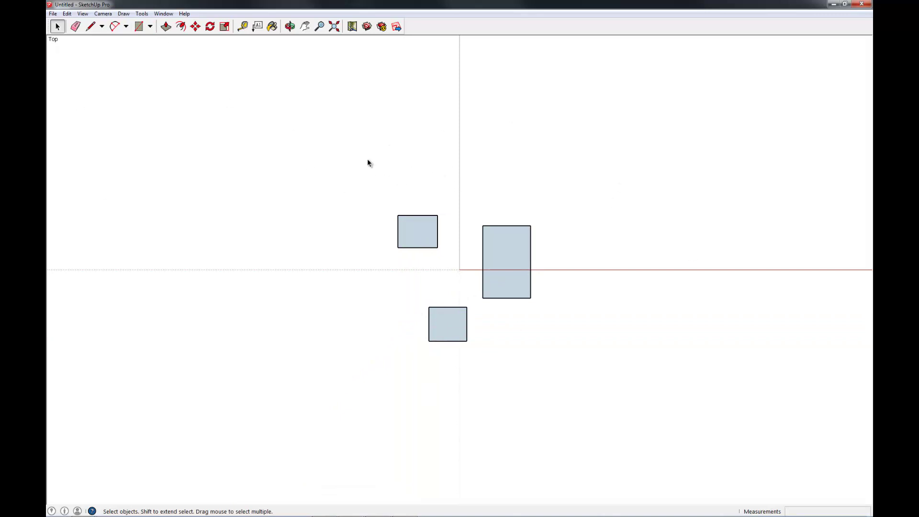
pyautogui.click(139, 26)
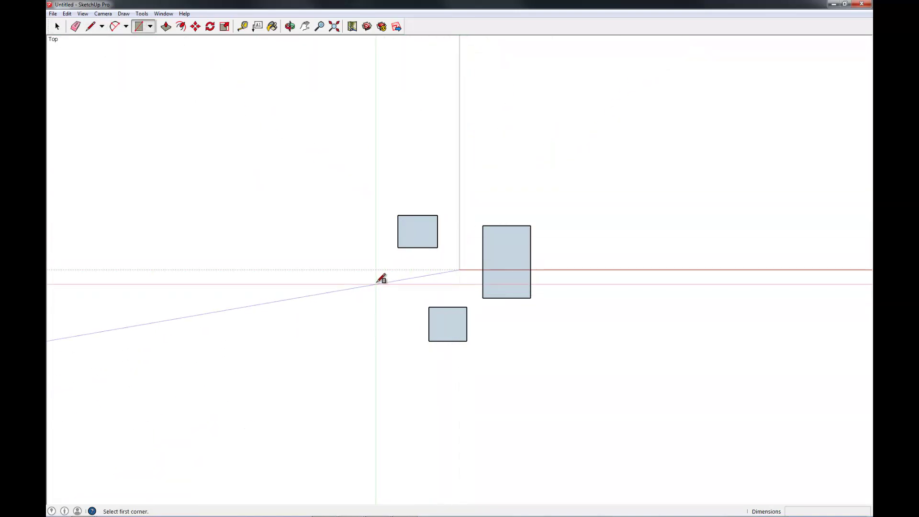
pyautogui.press('space')
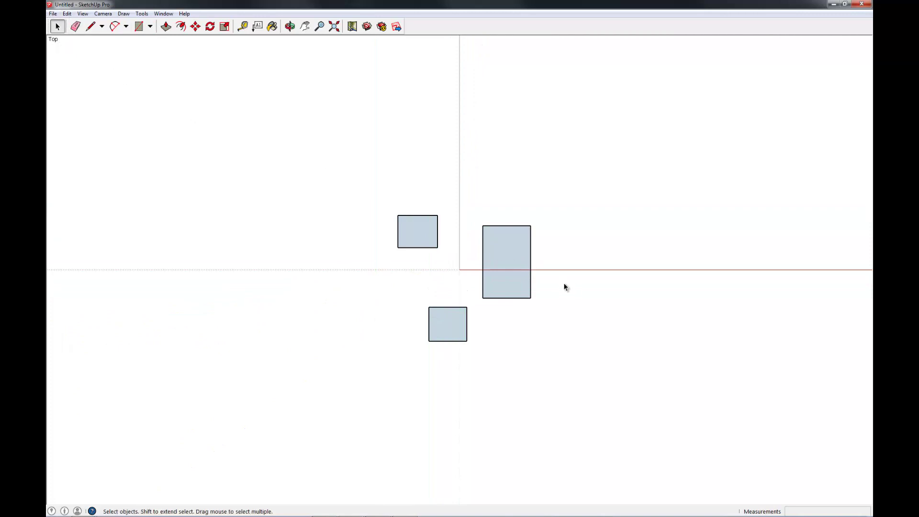
pyautogui.moveTo(655, 139); pyautogui.dragTo(357, 380)
pyautogui.moveTo(333, 399); pyautogui.dragTo(333, 399)
pyautogui.moveTo(307, 152); pyautogui.dragTo(663, 458)
pyautogui.click(630, 186)
pyautogui.moveTo(498, 255); pyautogui.dragTo(497, 257)
pyautogui.moveTo(638, 134); pyautogui.dragTo(481, 264)
pyautogui.moveTo(628, 118); pyautogui.dragTo(403, 276)
pyautogui.click(351, 233)
pyautogui.moveTo(341, 144); pyautogui.dragTo(423, 291)
pyautogui.moveTo(350, 151); pyautogui.dragTo(455, 233)
pyautogui.moveTo(371, 165); pyautogui.dragTo(408, 300)
pyautogui.moveTo(365, 221); pyautogui.dragTo(527, 363)
pyautogui.moveTo(359, 180); pyautogui.dragTo(442, 276)
pyautogui.click(539, 193)
pyautogui.click(514, 247)
pyautogui.click(566, 224)
pyautogui.click(523, 251)
pyautogui.click(551, 221)
pyautogui.click(503, 253)
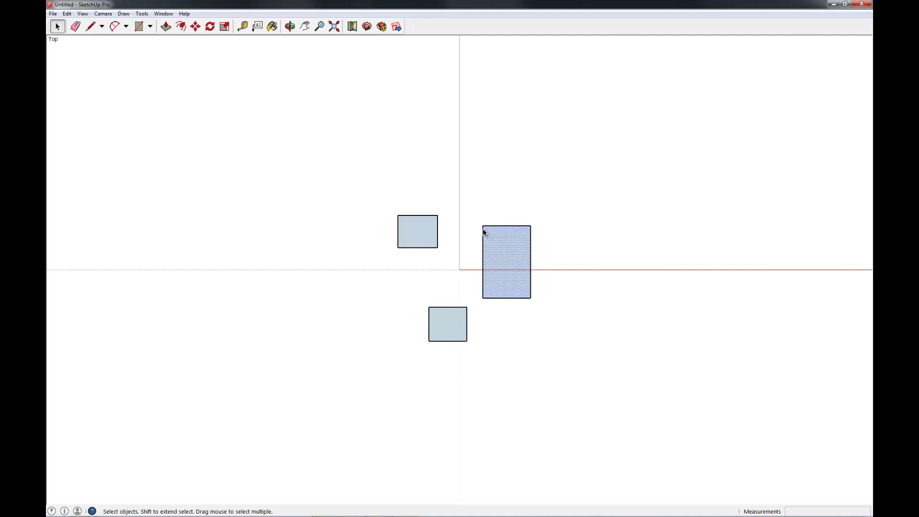
pyautogui.click(549, 238)
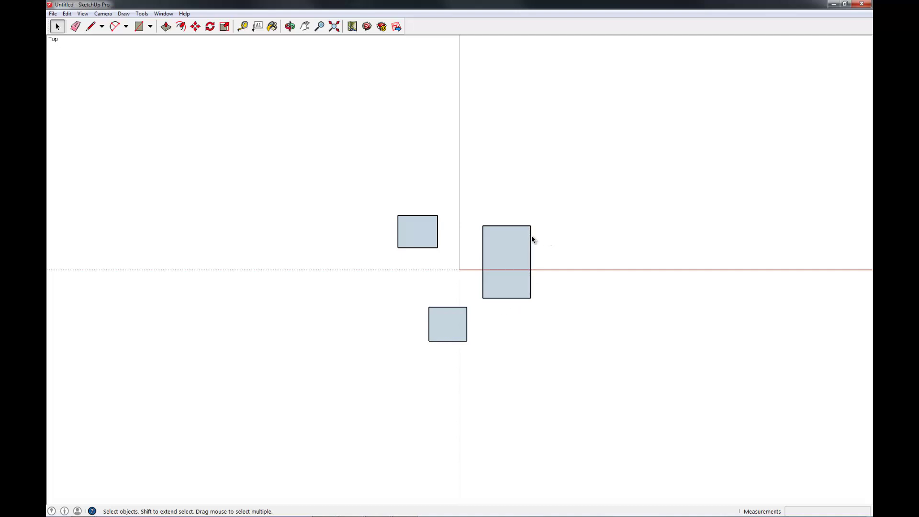
pyautogui.click(531, 244)
pyautogui.click(550, 222)
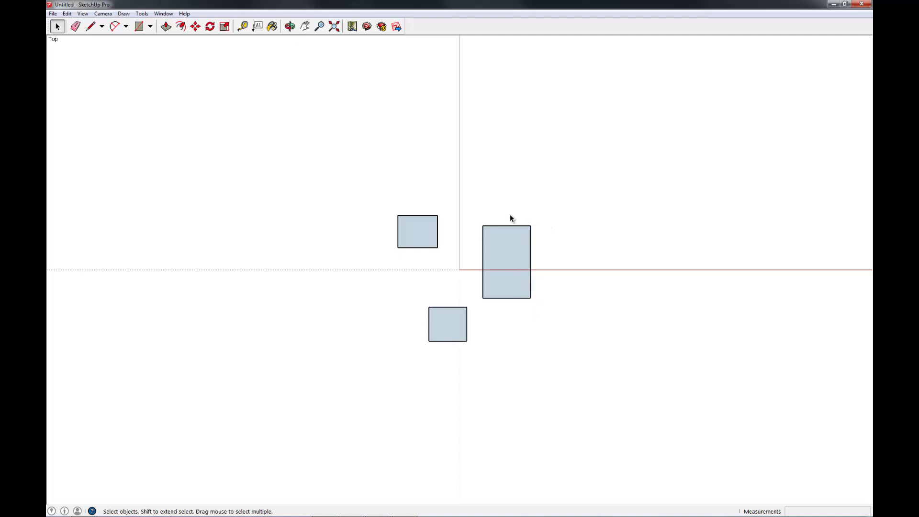
pyautogui.click(512, 253)
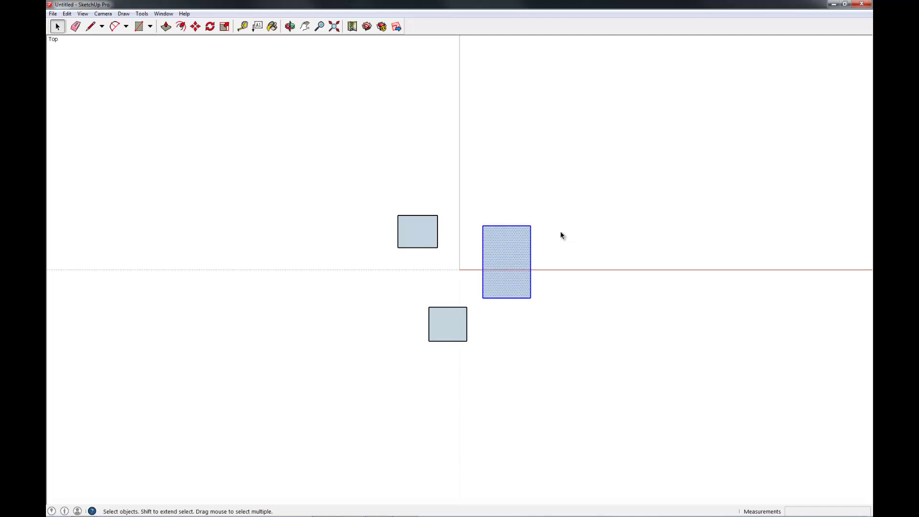
pyautogui.click(552, 236)
pyautogui.doubleClick(515, 254)
pyautogui.click(493, 198)
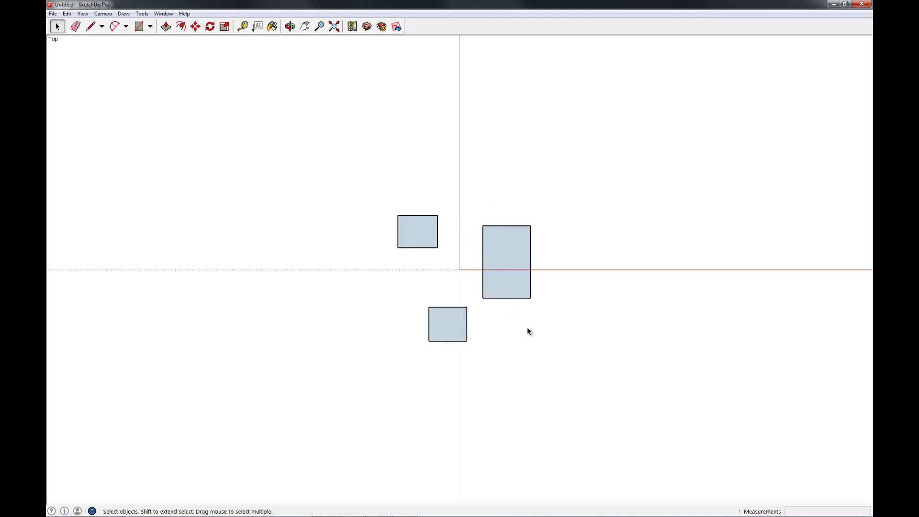
# Orbit the camera out of top view into a tilted perspective of the three rectangles.
pyautogui.moveTo(526, 331); pyautogui.dragTo(439, 346, button='middle')
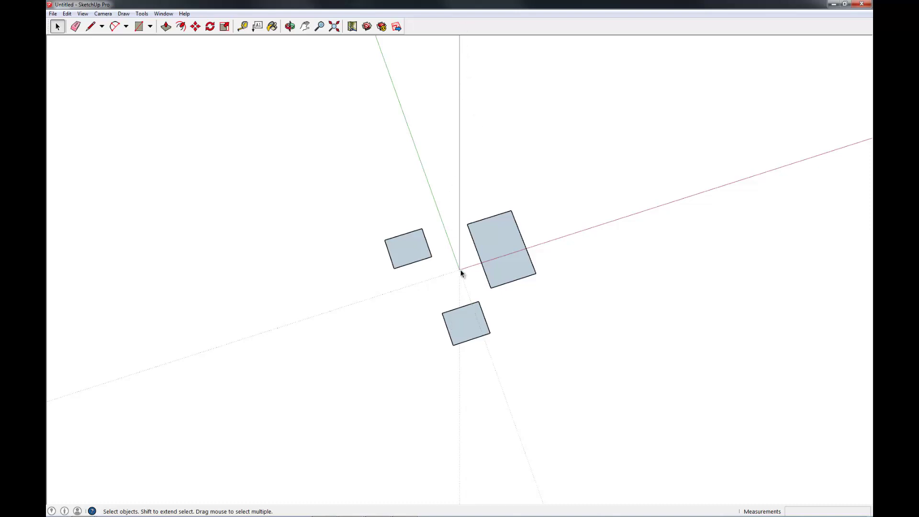
pyautogui.moveTo(548, 406); pyautogui.dragTo(461, 285, button='middle')
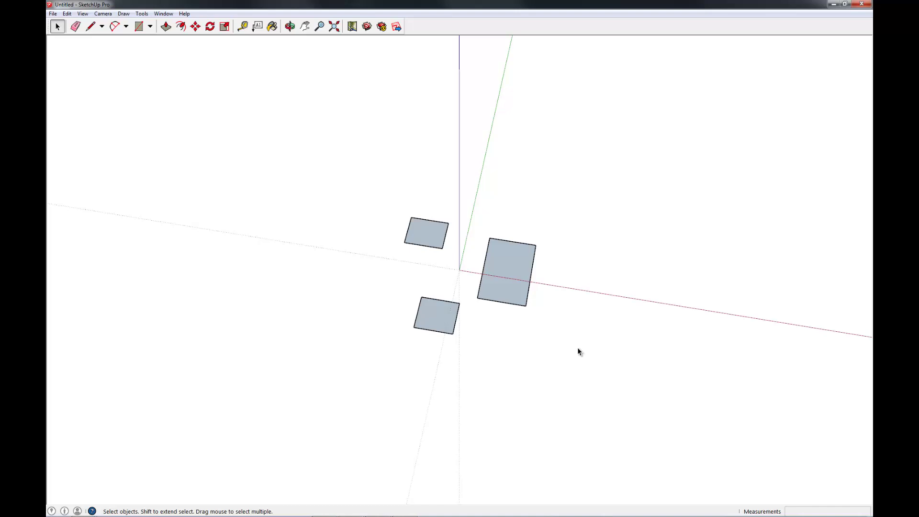
# Orbit lower around the rectangles and pan the view sideways to the left.
pyautogui.moveTo(611, 334); pyautogui.dragTo(507, 355, button='middle')
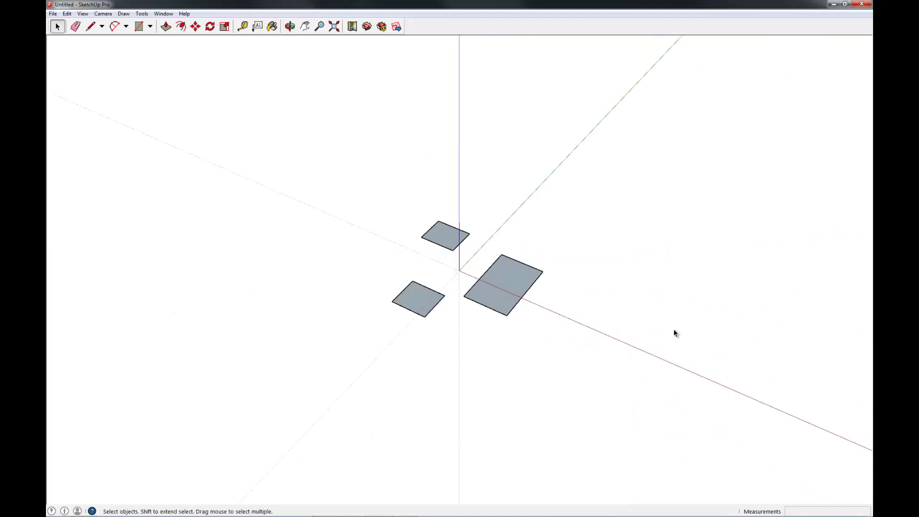
pyautogui.moveTo(673, 332); pyautogui.dragTo(516, 365, button='middle')
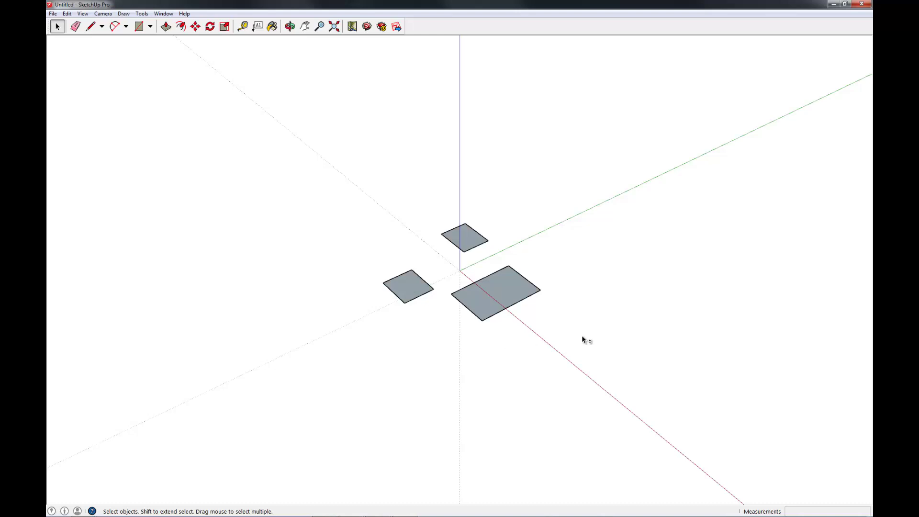
pyautogui.keyDown('shift'); pyautogui.moveTo(679, 334); pyautogui.dragTo(566, 344, button='middle'); pyautogui.keyUp('shift')
pyautogui.keyDown('shift'); pyautogui.moveTo(667, 315); pyautogui.dragTo(311, 43, button='middle'); pyautogui.keyUp('shift')
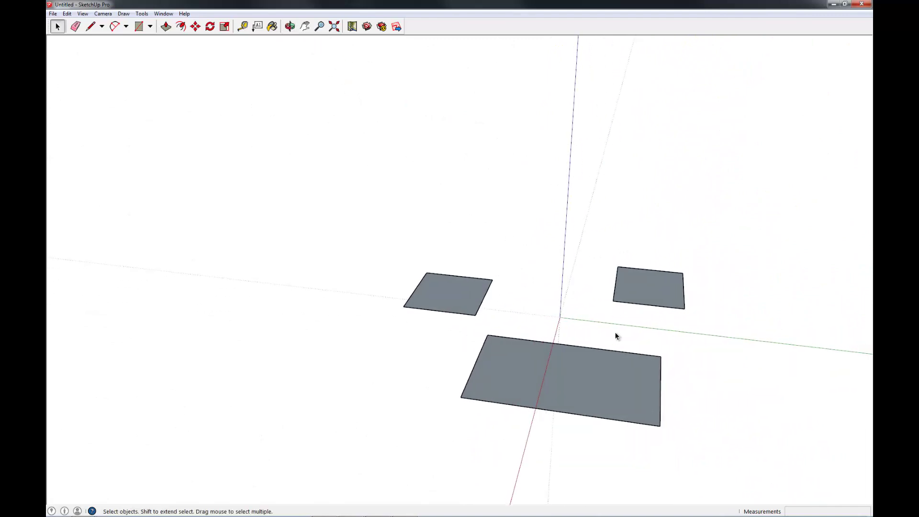
# Orbit the rectangles through several angles, ending with a low, nearly edge-on view.
pyautogui.moveTo(580, 308); pyautogui.dragTo(488, 261, button='middle')
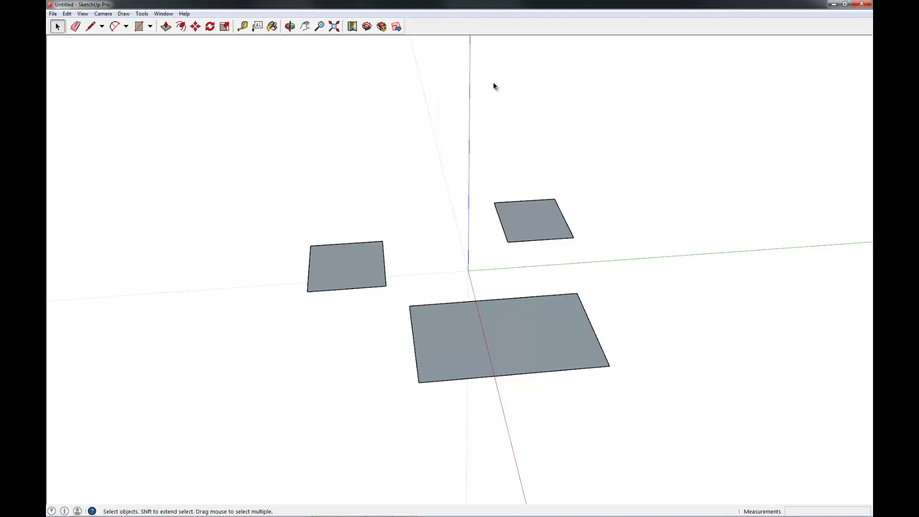
pyautogui.moveTo(597, 190); pyautogui.dragTo(450, 227, button='middle')
pyautogui.moveTo(560, 190); pyautogui.dragTo(571, 225, button='middle')
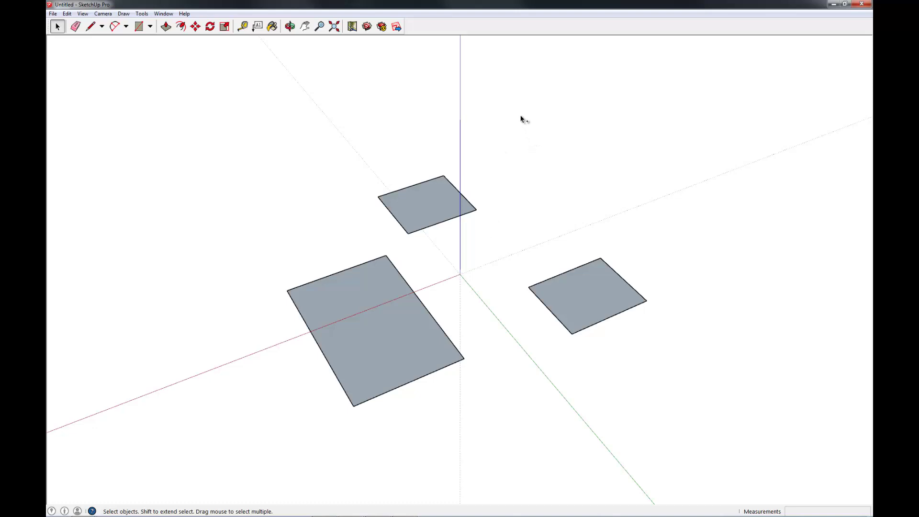
pyautogui.moveTo(521, 113); pyautogui.dragTo(780, 467, button='middle')
pyautogui.moveTo(542, 185); pyautogui.dragTo(519, 116, button='middle')
pyautogui.moveTo(620, 403); pyautogui.dragTo(470, 73, button='middle')
pyautogui.moveTo(490, 365); pyautogui.dragTo(622, 287, button='middle')
pyautogui.moveTo(432, 367)
pyautogui.mouseDown(button='middle')
pyautogui.moveTo(587, 331)
pyautogui.moveTo(509, 424)
pyautogui.moveTo(328, 324)
pyautogui.moveTo(596, 420)
pyautogui.moveTo(466, 351)
pyautogui.moveTo(498, 299)
pyautogui.moveTo(439, 417)
pyautogui.moveTo(524, 344)
pyautogui.moveTo(445, 355)
pyautogui.mouseUp(button='middle')
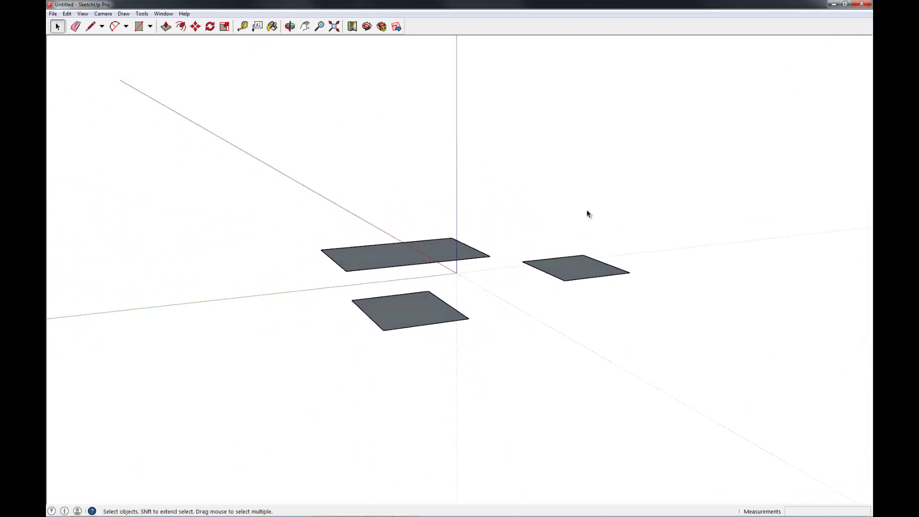